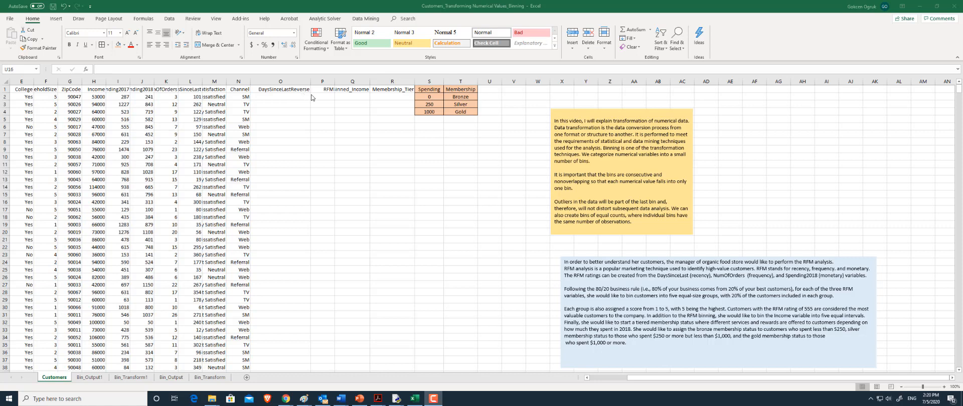
# Enter =L2*(-1) in cell O2 under DaysSinceLastReverse and fill the formula down for all customer records
pyautogui.click(281, 96)
pyautogui.write('=')
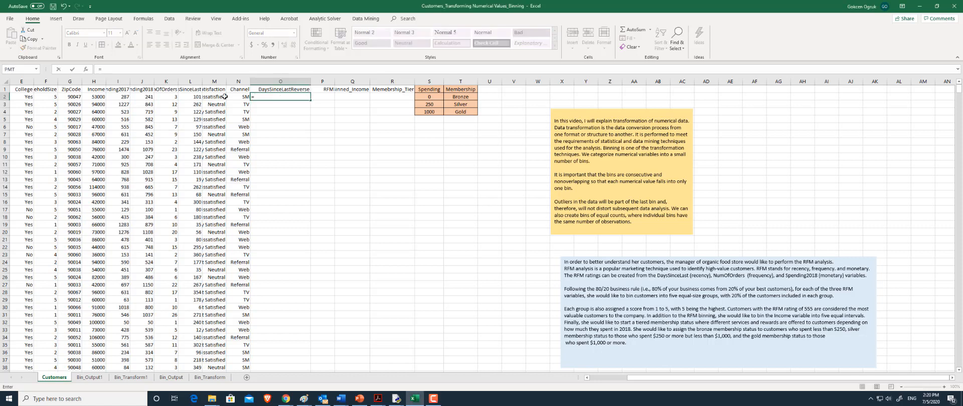
pyautogui.click(197, 96)
pyautogui.write('*(-1')
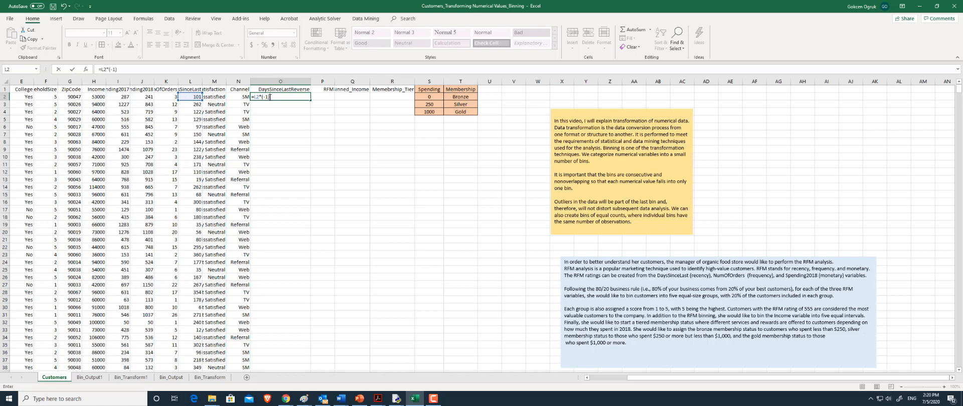
pyautogui.write(')')
pyautogui.press('Return')
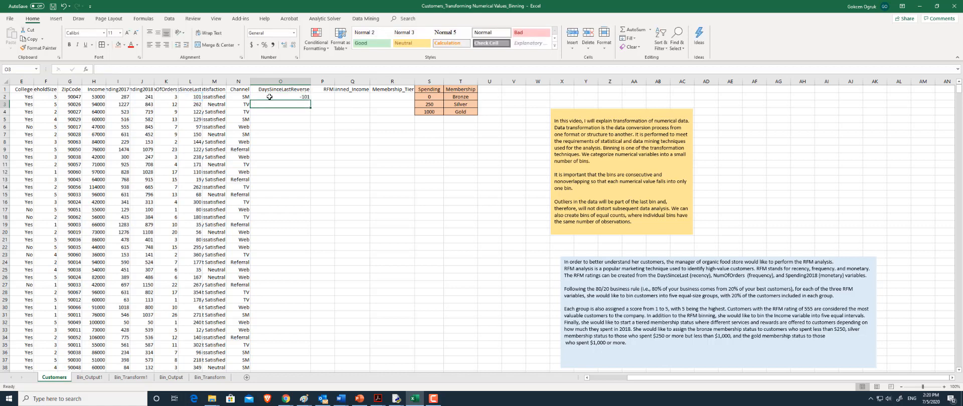
pyautogui.click(282, 96)
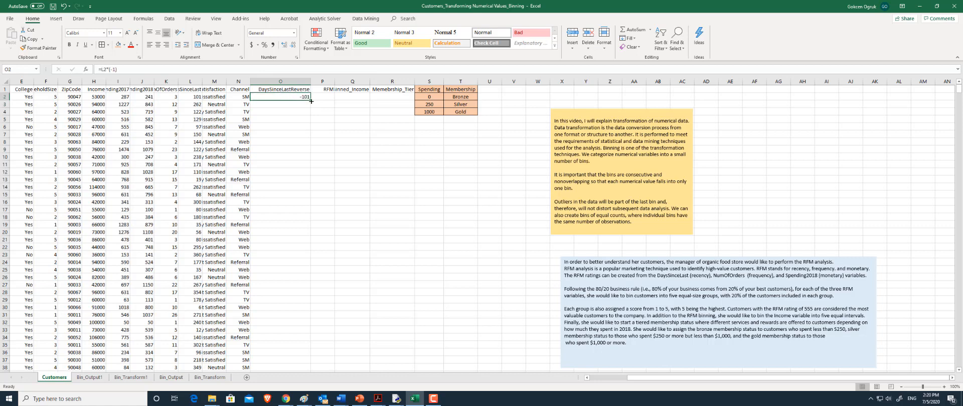
pyautogui.doubleClick(310, 100)
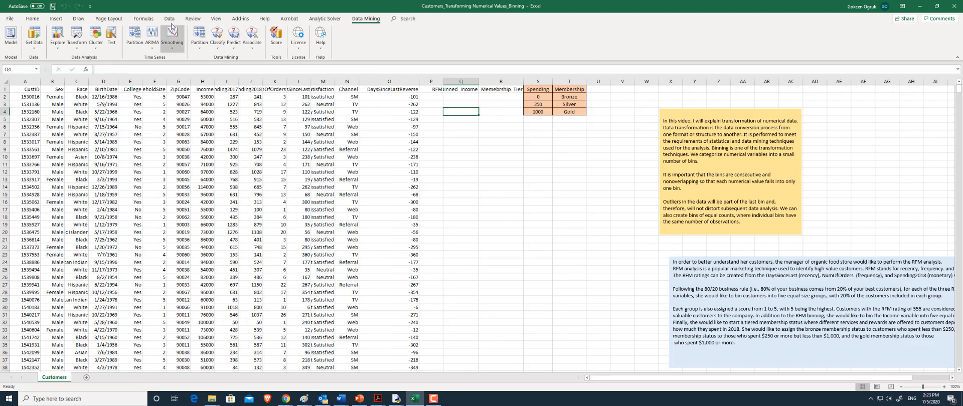
# Open continuous-data binning for the Customers sheet and apply 5 equal-count bins with rank values to DaysSinceLastReverse
pyautogui.click(80, 46)
pyautogui.moveTo(81, 82)
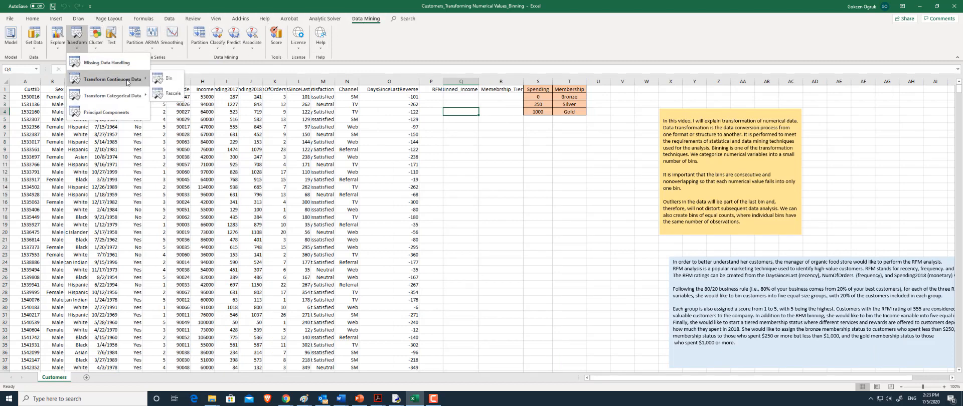
pyautogui.click(167, 80)
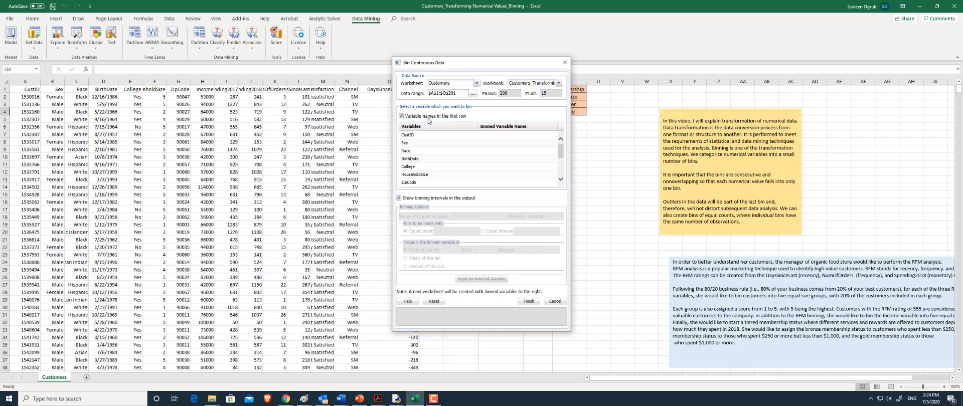
pyautogui.scroll(-3, 457, 148)
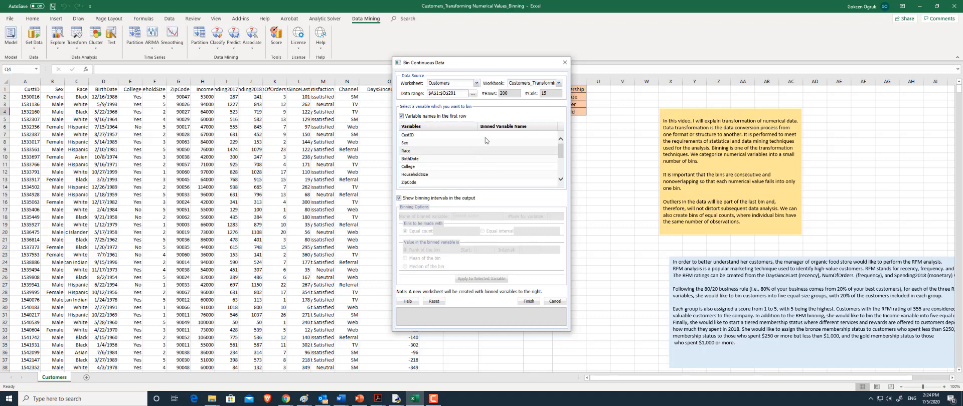
pyautogui.scroll(-1, 452, 158)
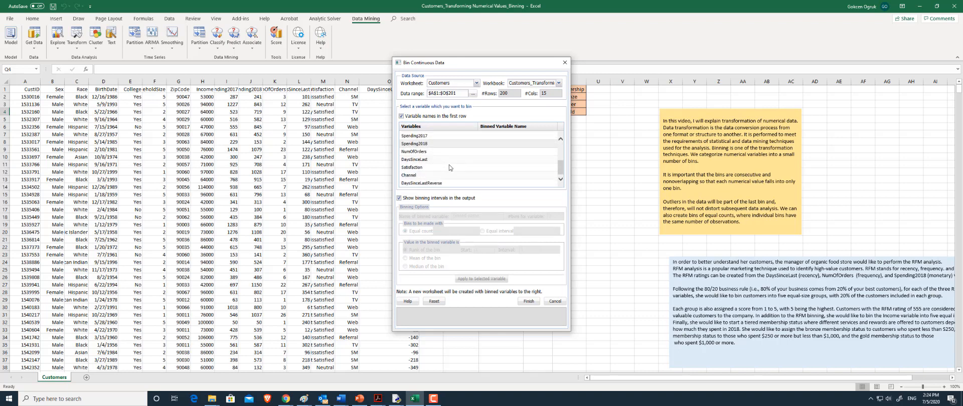
pyautogui.click(427, 184)
pyautogui.doubleClick(550, 217)
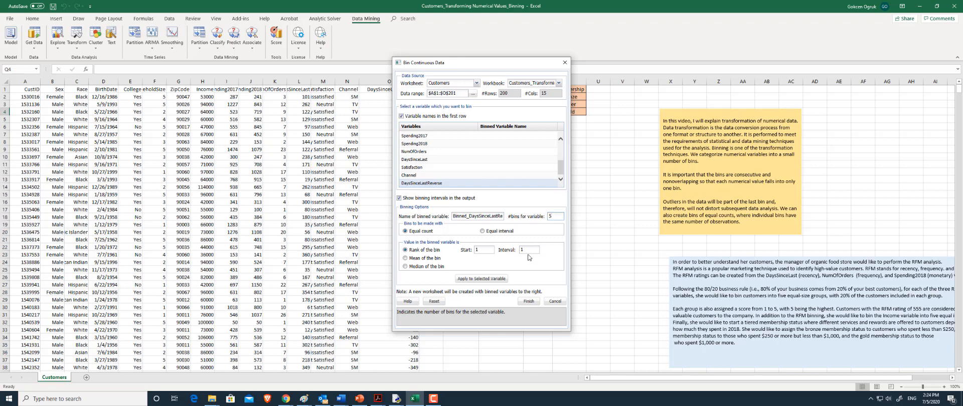
pyautogui.click(490, 282)
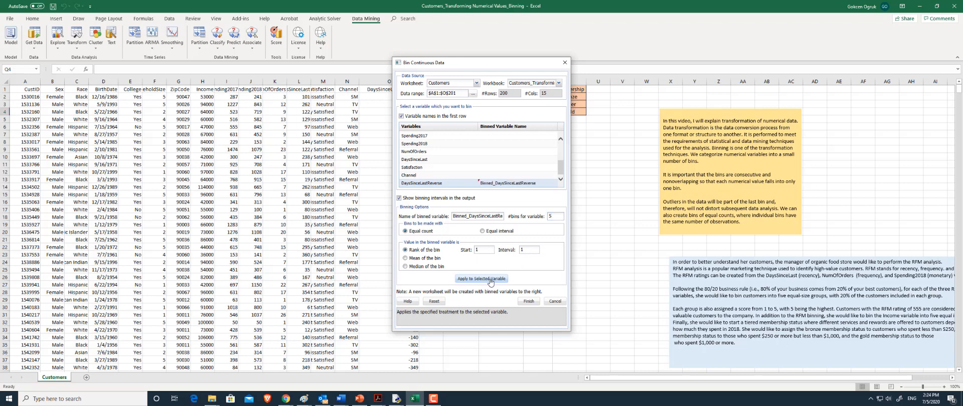
# Apply 5 equal-count bins with rank values to the NumOfOrders variable
pyautogui.click(410, 152)
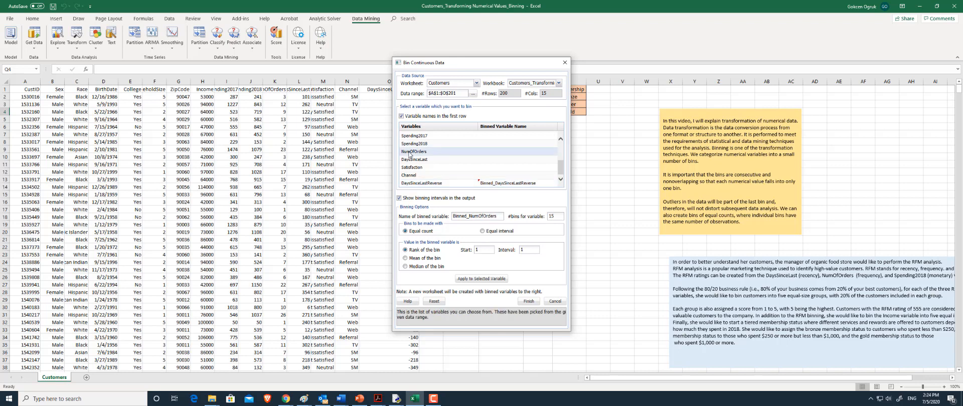
pyautogui.click(548, 217)
pyautogui.write('1')
pyautogui.press('BackSpace')
pyautogui.press('BackSpace')
pyautogui.write('5')
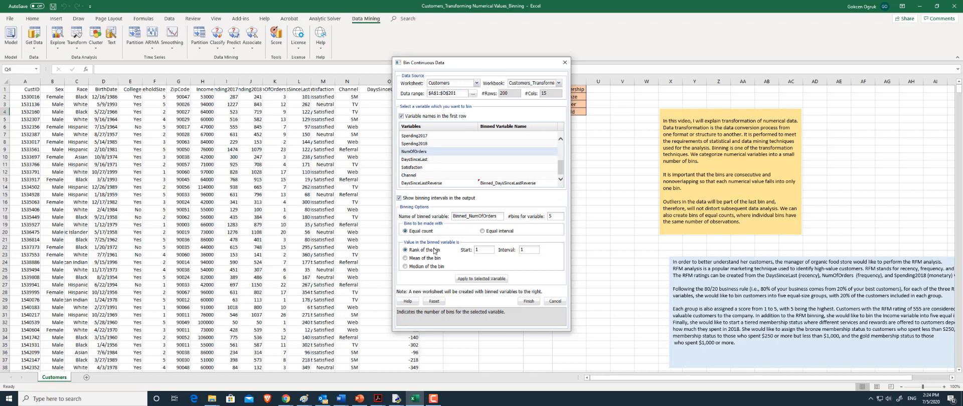
pyautogui.click(481, 279)
# Apply 5 equal-count bins with rank values to Spending2018 and run the binning
pyautogui.click(423, 143)
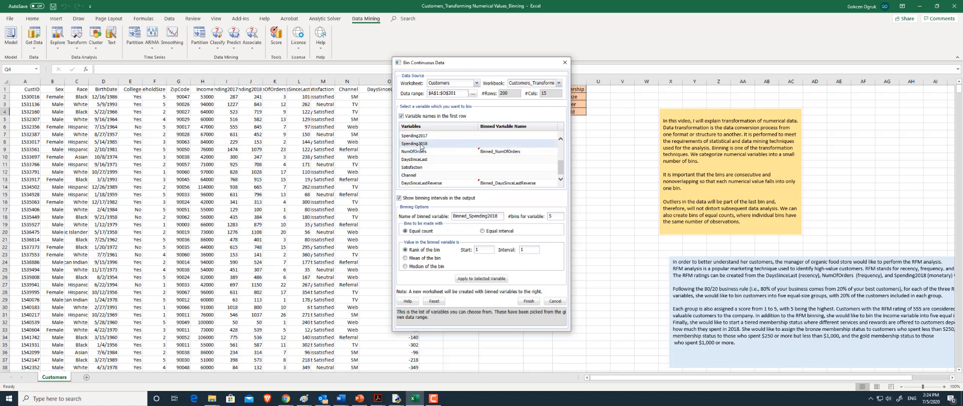
pyautogui.doubleClick(557, 216)
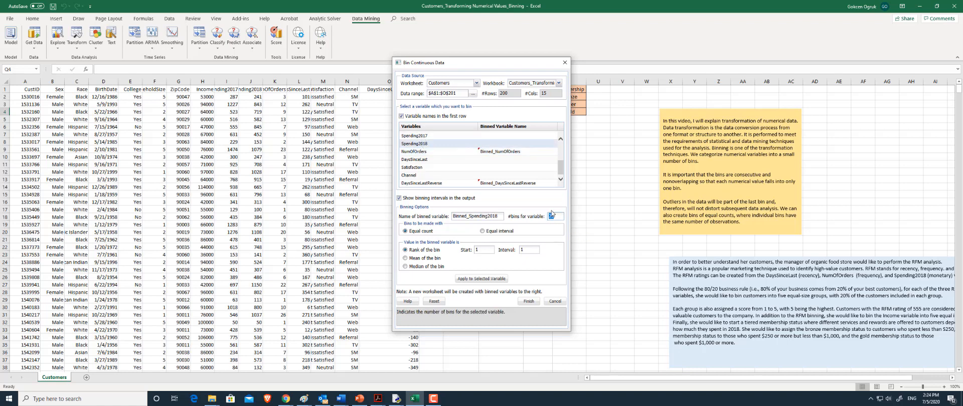
pyautogui.write('5')
pyautogui.click(485, 279)
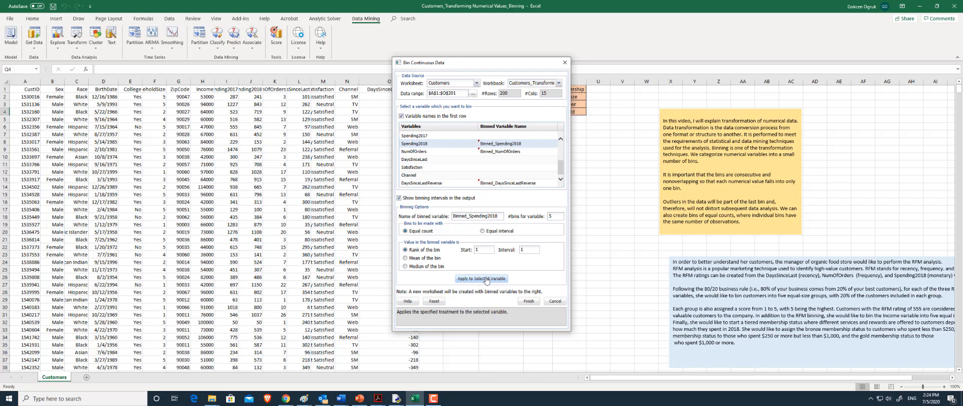
pyautogui.click(528, 303)
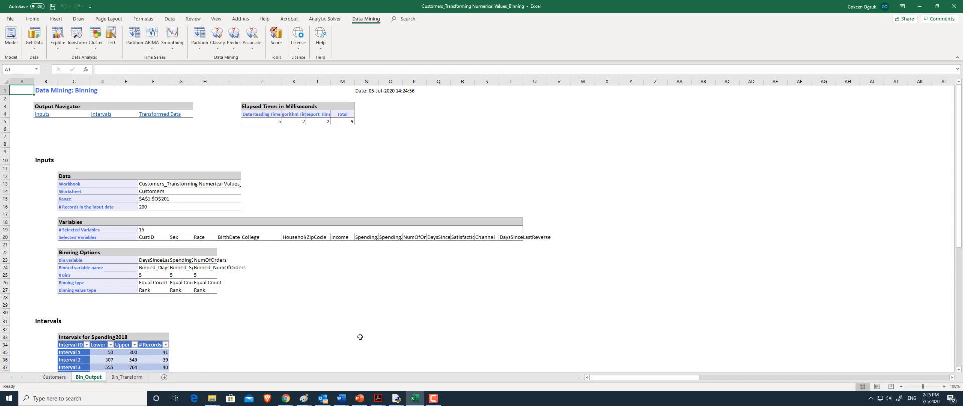
# On the Bin_Transform sheet, add an RFM column header in S12, next to Binned_DaysSinceLastReverse
pyautogui.hotkey('ctrl', 'pagedown')
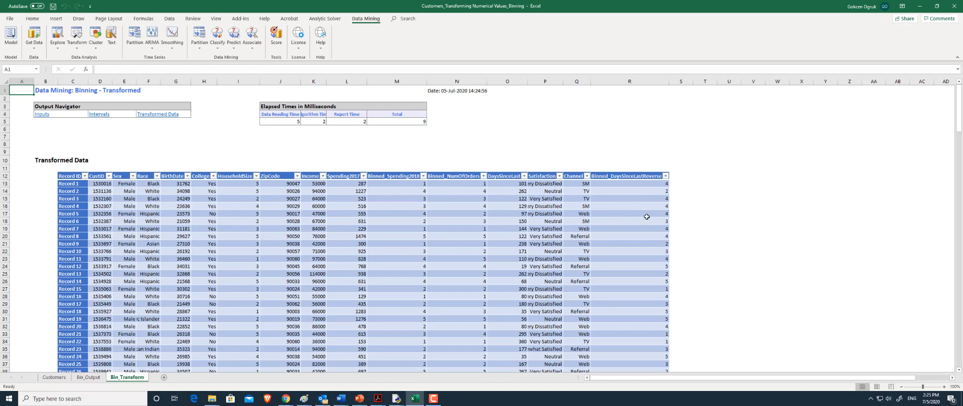
pyautogui.click(680, 174)
pyautogui.write('RFM')
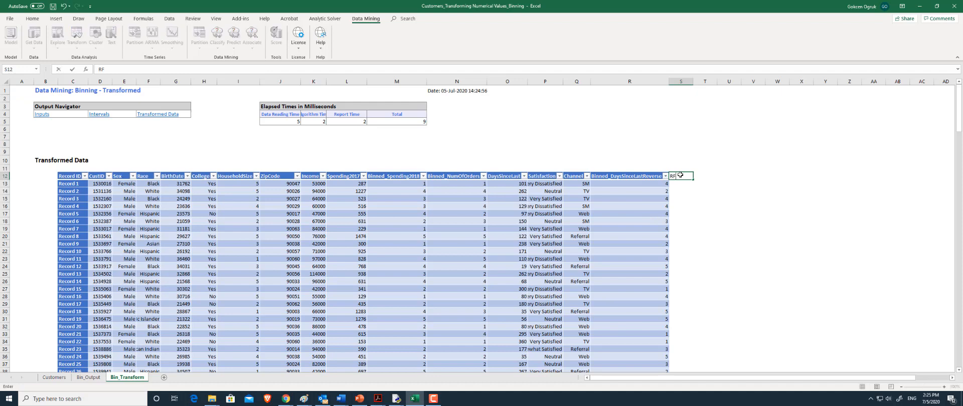
pyautogui.press('Return')
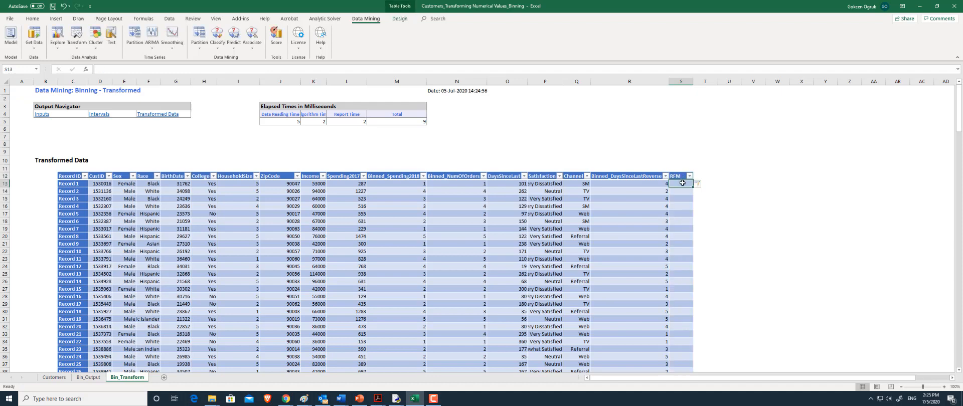
# Fill the RFM column with the formula =CONCATENATE(R13,N13,M13), starting in cell S13
pyautogui.write('=')
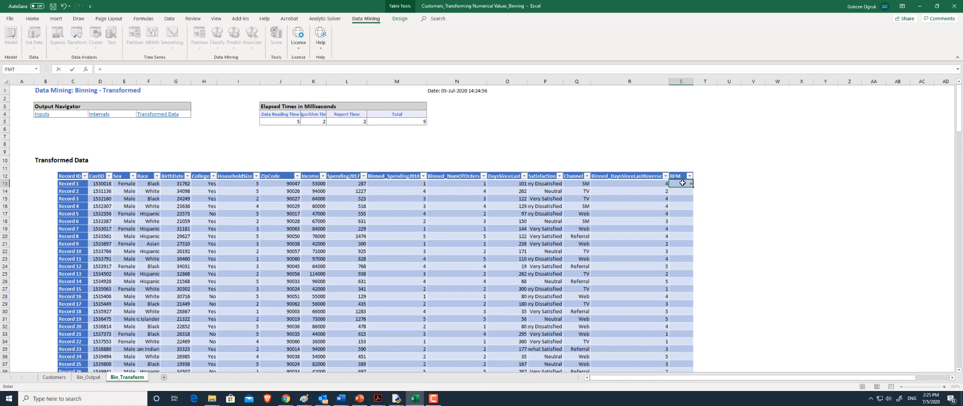
pyautogui.write('Conca')
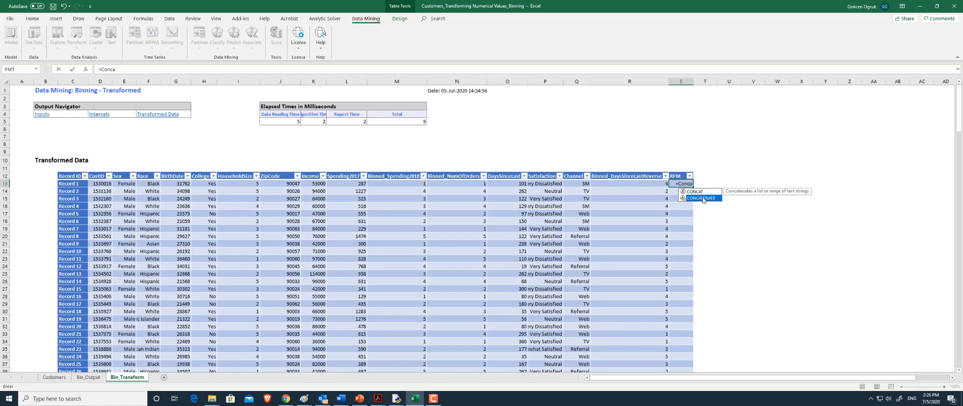
pyautogui.doubleClick(702, 199)
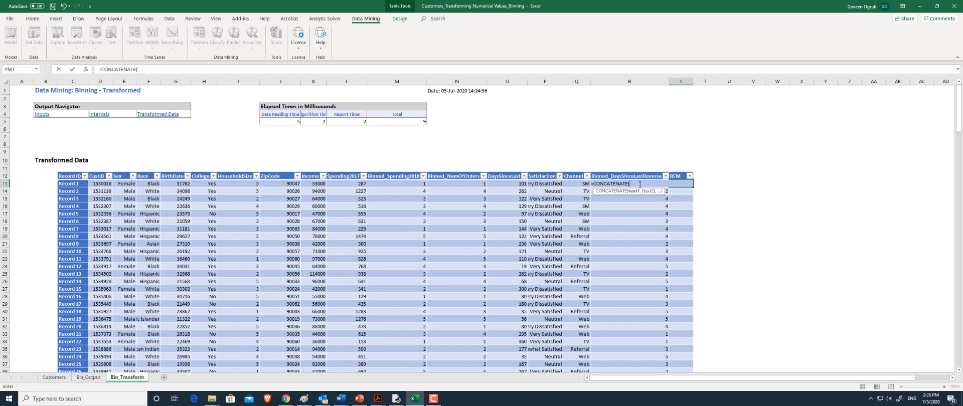
pyautogui.write('R13,N1')
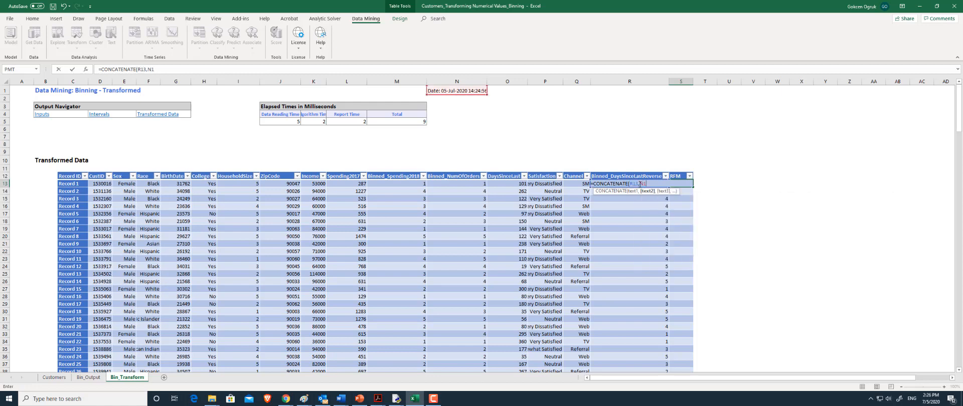
pyautogui.write('3,M13')
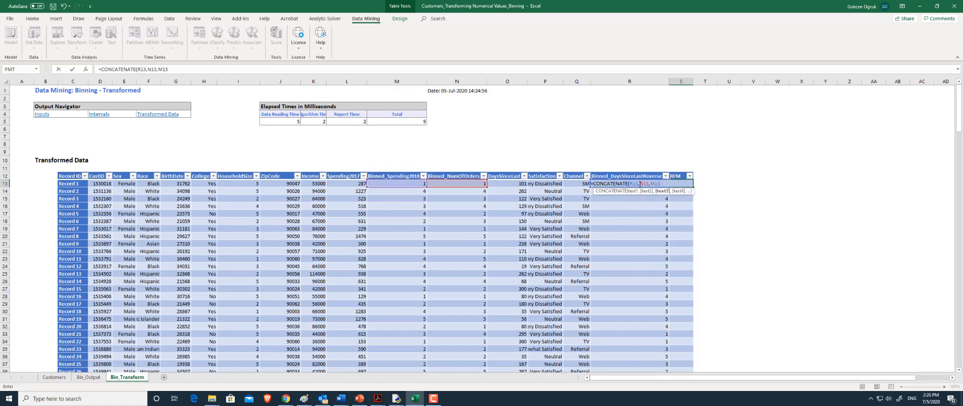
pyautogui.write(')')
pyautogui.press('Return')
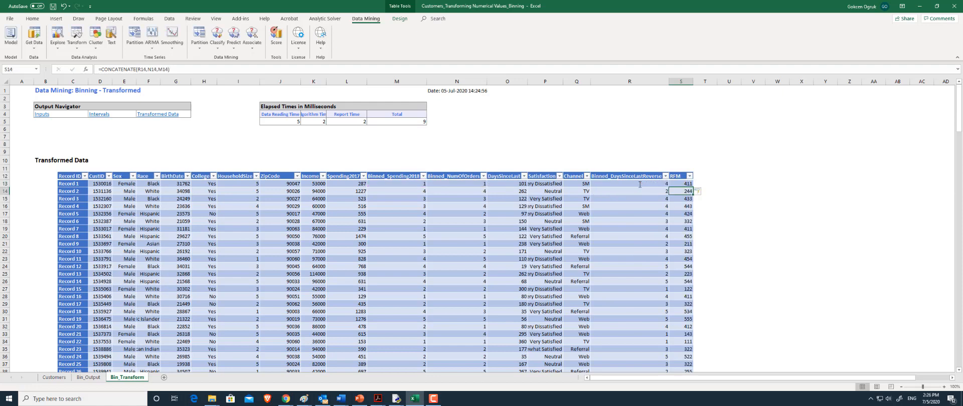
# Copy the whole RFM column and paste it as values only into the Customers sheet, starting at P1
pyautogui.click(681, 184)
pyautogui.moveTo(684, 176); pyautogui.dragTo(684, 395)
pyautogui.click(451, 135)
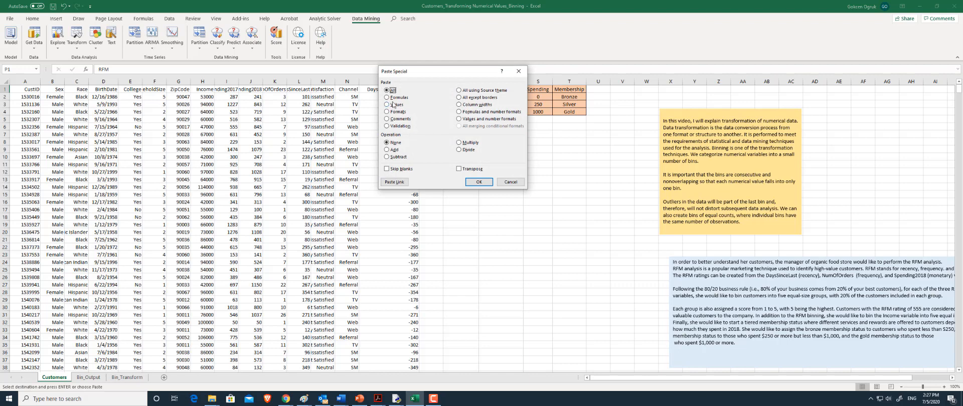
pyautogui.click(393, 105)
pyautogui.click(479, 182)
# Reopen continuous-data binning for the Customers sheet and set its data range to A1:P201
pyautogui.click(460, 95)
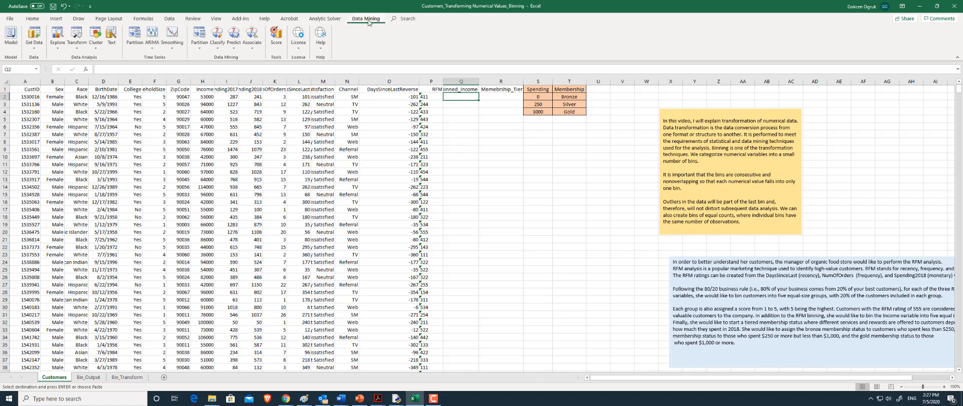
pyautogui.click(75, 48)
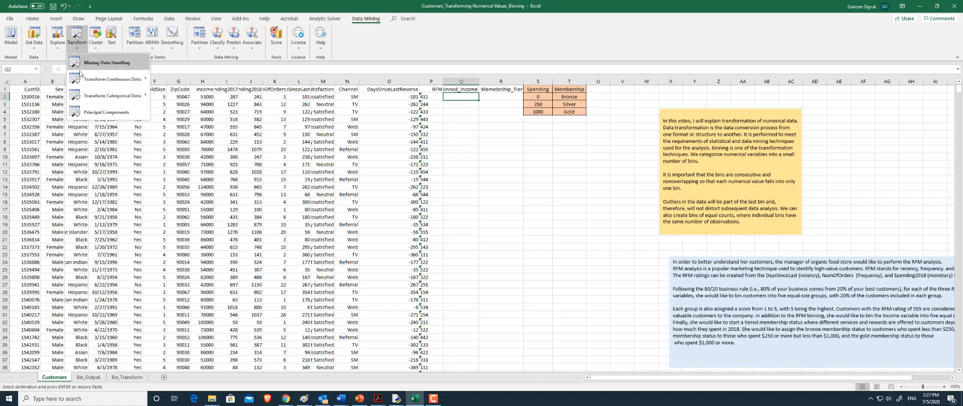
pyautogui.moveTo(134, 83)
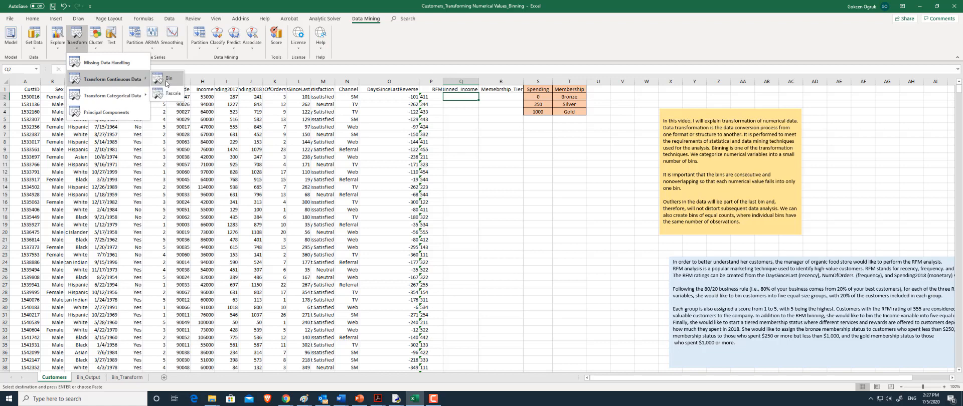
pyautogui.click(165, 79)
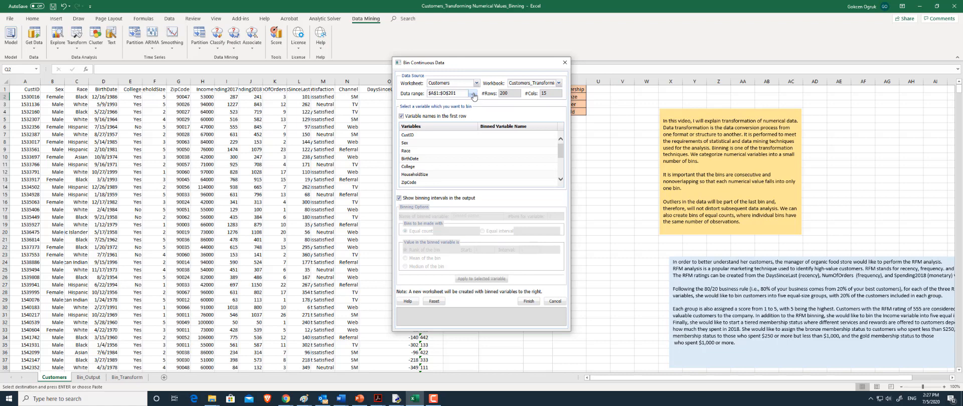
pyautogui.click(473, 94)
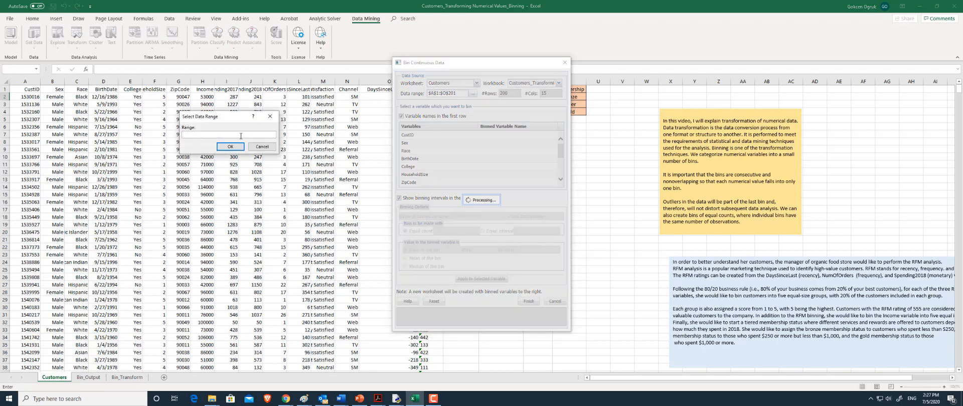
pyautogui.moveTo(30, 90); pyautogui.dragTo(392, 233)
pyautogui.click(228, 147)
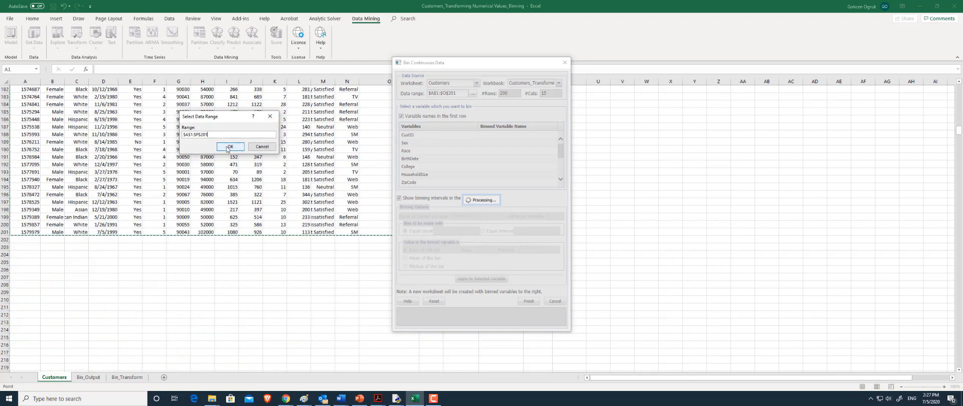
# Bin the Income variable into 5 equal-count bins valued by rank, named Binned_Income, and generate the output sheets
pyautogui.scroll(-1, 451, 151)
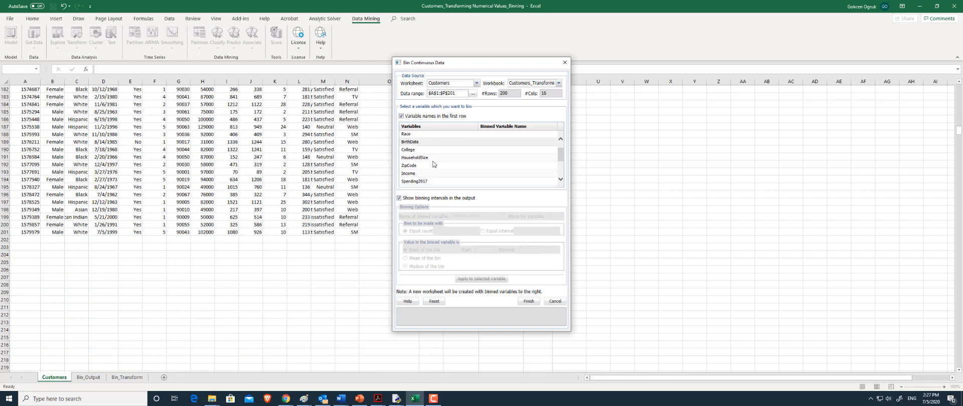
pyautogui.click(406, 174)
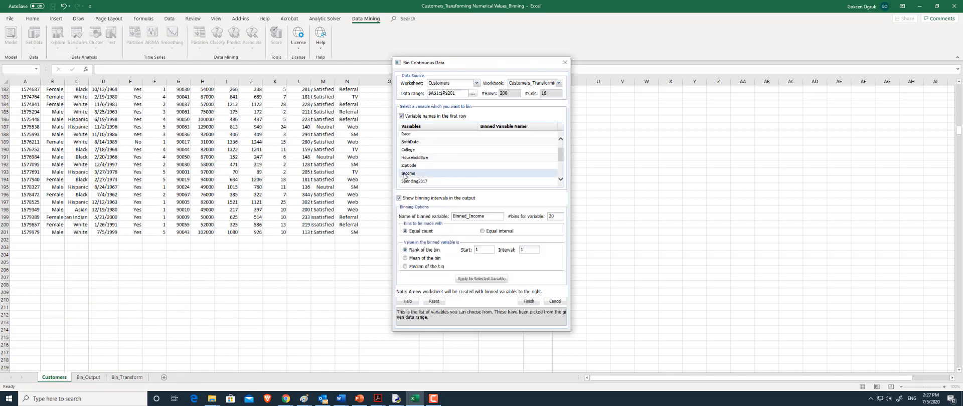
pyautogui.doubleClick(550, 216)
pyautogui.write('5')
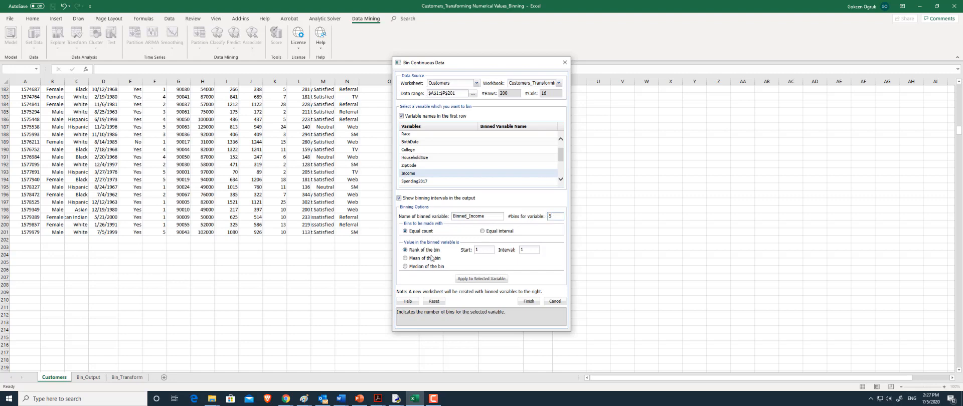
pyautogui.click(485, 280)
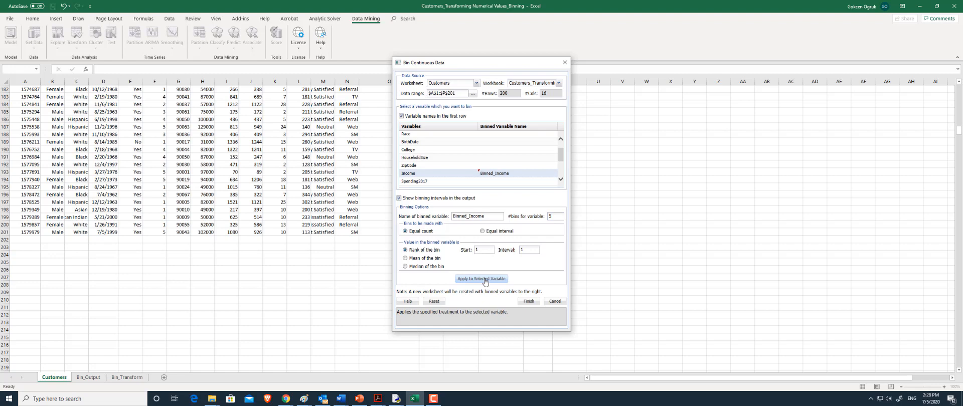
pyautogui.click(528, 303)
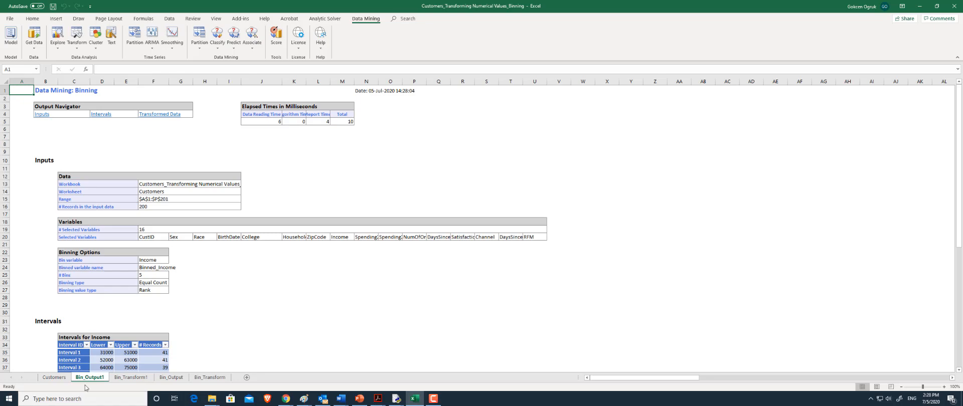
# Copy the whole Binned_Income column from the Bin_Transform1 sheet and paste it as values only into the Customers sheet, starting at Q1
pyautogui.click(116, 378)
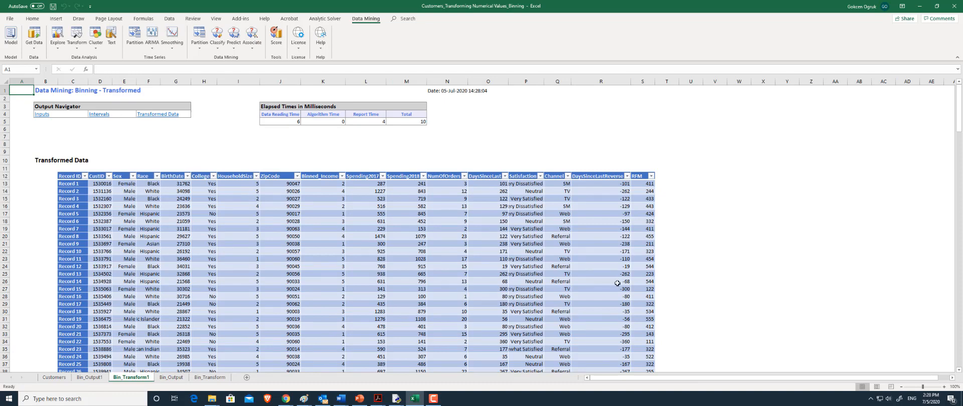
pyautogui.click(319, 176)
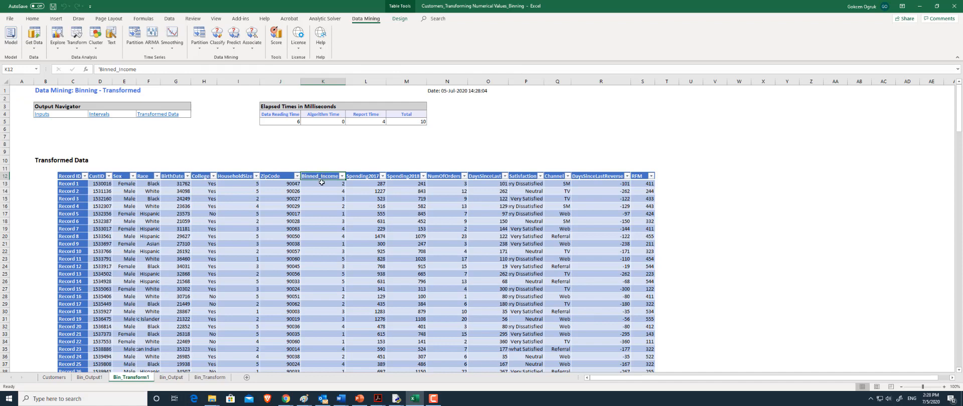
pyautogui.moveTo(321, 177); pyautogui.dragTo(325, 343)
pyautogui.rightClick(324, 343)
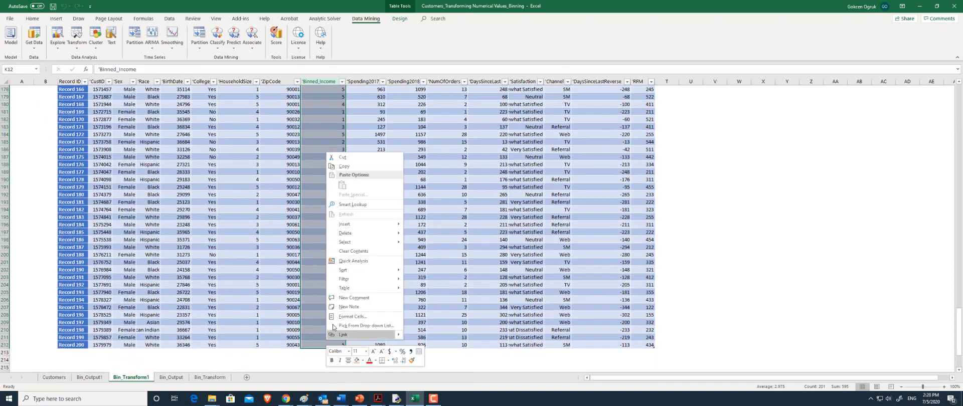
pyautogui.click(352, 168)
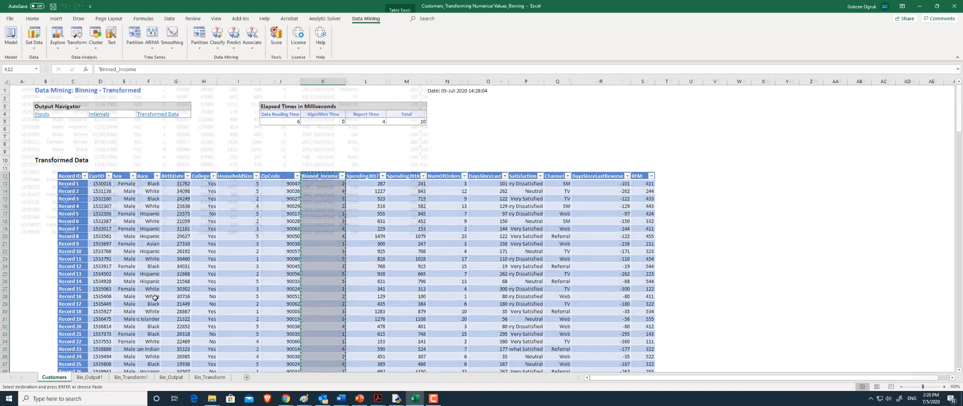
pyautogui.click(54, 377)
pyautogui.rightClick(460, 89)
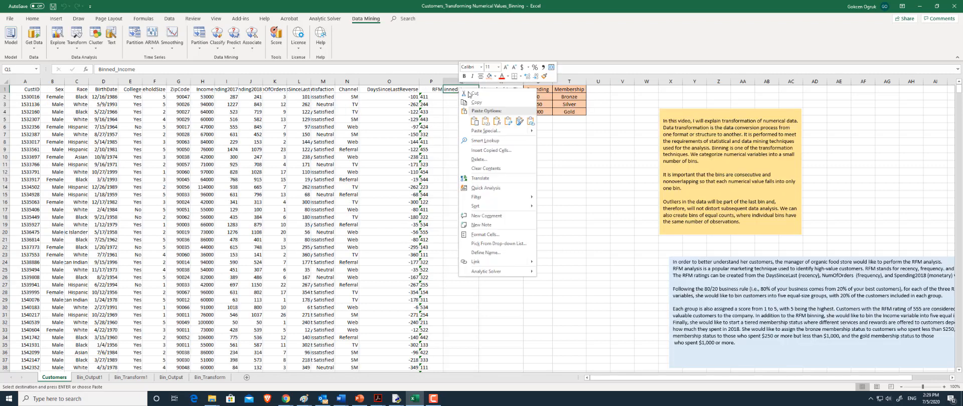
pyautogui.click(485, 121)
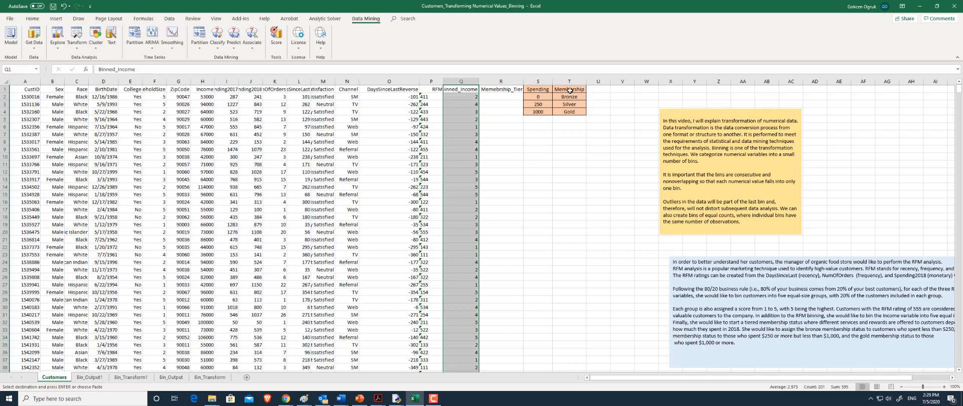
# In R2 of the membership tier column, enter the formula =VLOOKUP(J2,S2:T4,2,TRUE) to look up the tier for the 2018 spending
pyautogui.click(490, 95)
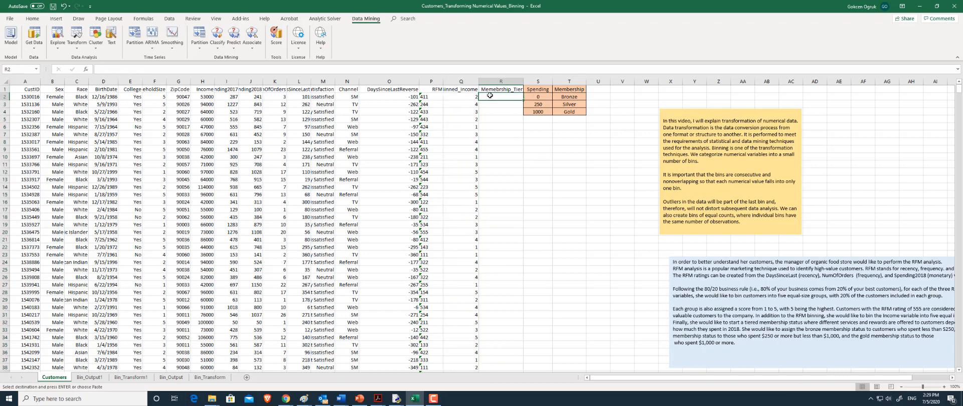
pyautogui.write('=')
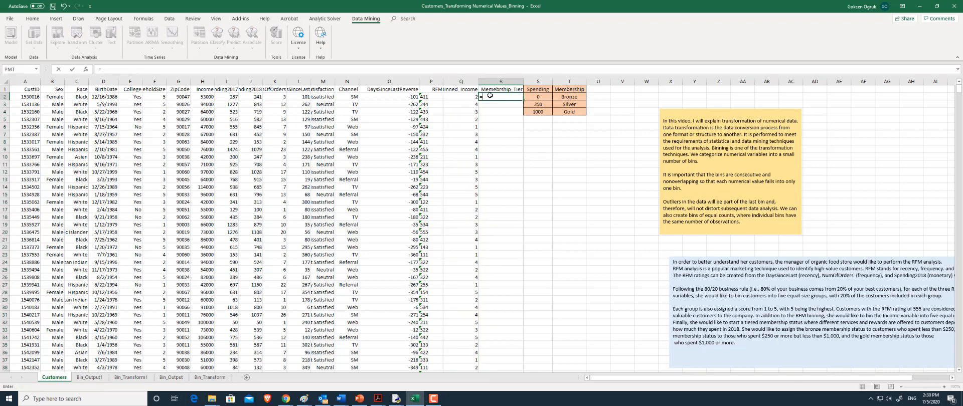
pyautogui.write('Vlookup(')
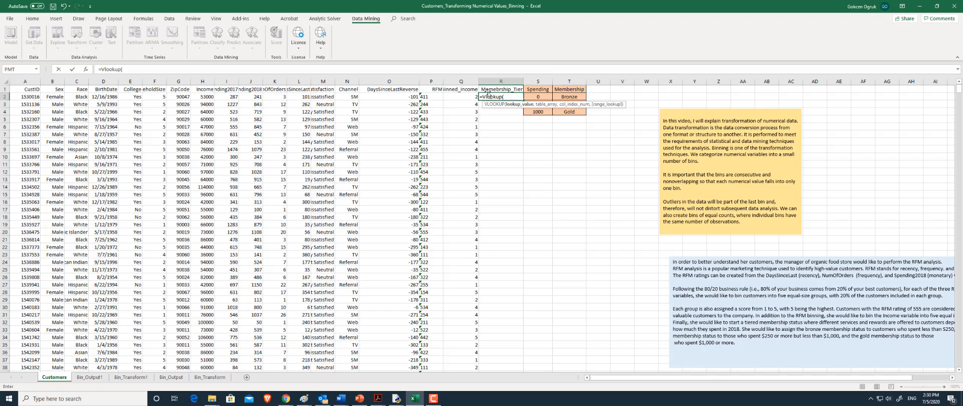
pyautogui.click(254, 97)
pyautogui.write(',')
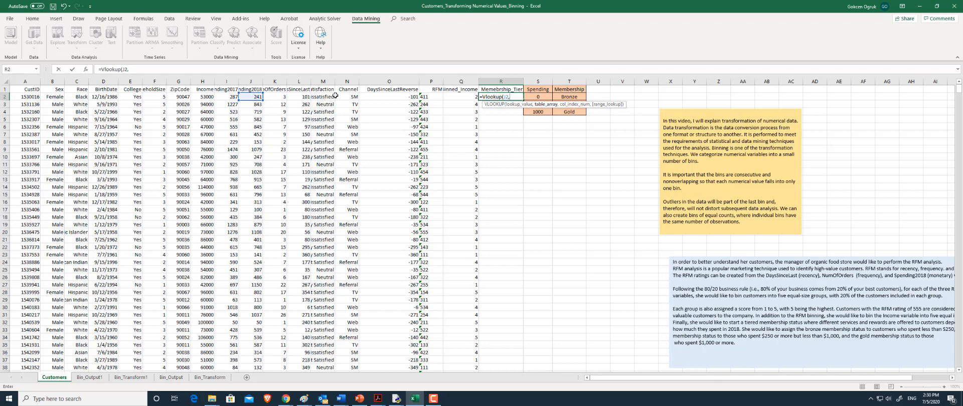
pyautogui.moveTo(538, 97); pyautogui.dragTo(560, 112)
pyautogui.write(',')
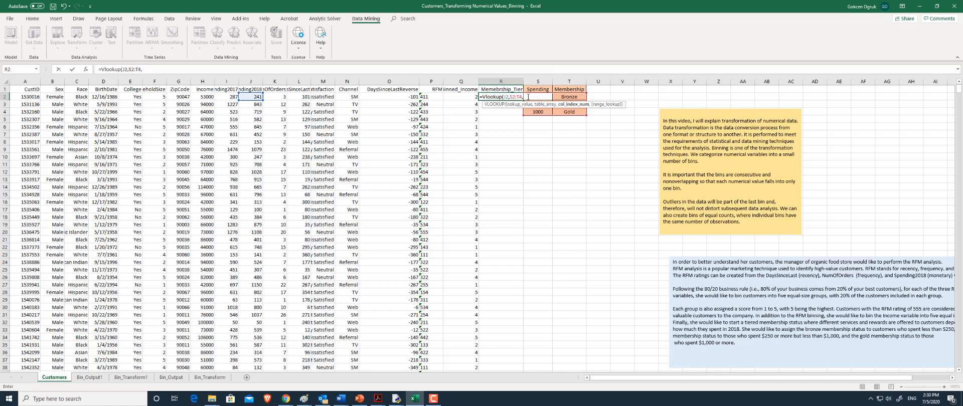
pyautogui.write('2,')
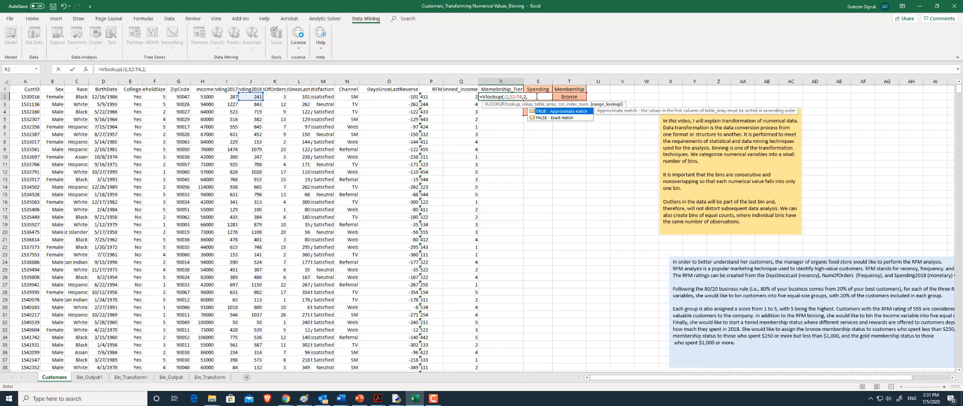
pyautogui.write('TRUE)')
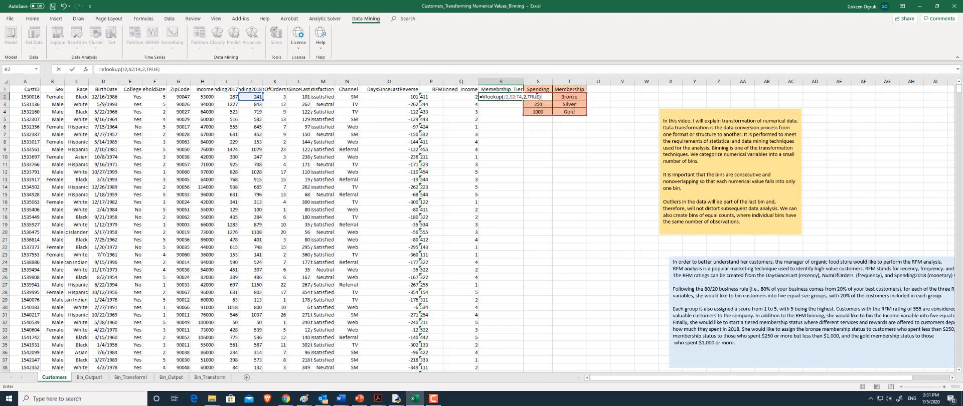
pyautogui.press('Return')
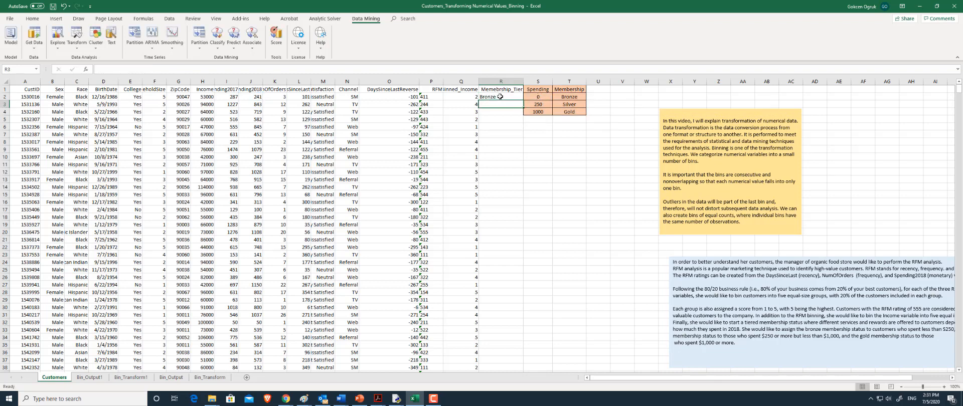
# Make the lookup range in R2's formula absolute as $S$2:$T$4 and fill the formula down the whole membership tier column
pyautogui.doubleClick(506, 97)
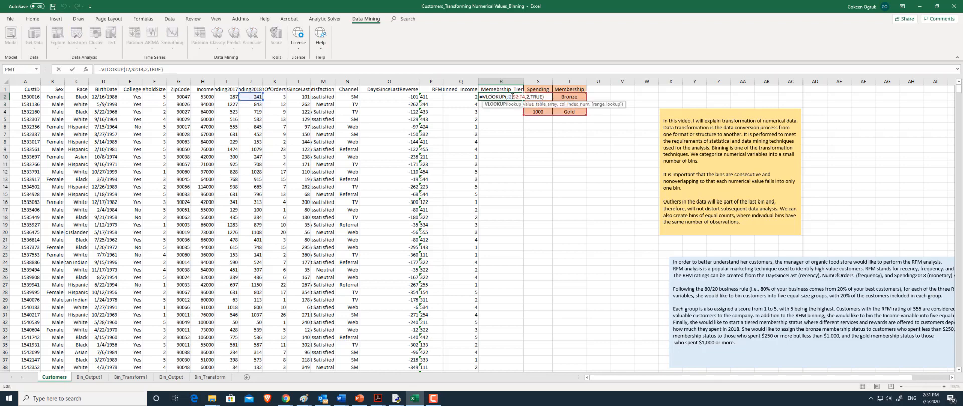
pyautogui.click(513, 97)
pyautogui.press('F4')
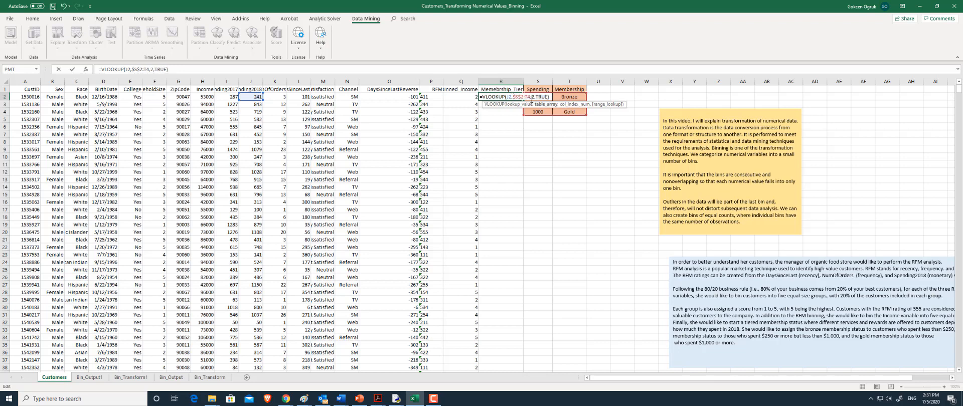
pyautogui.click(525, 96)
pyautogui.press('F4')
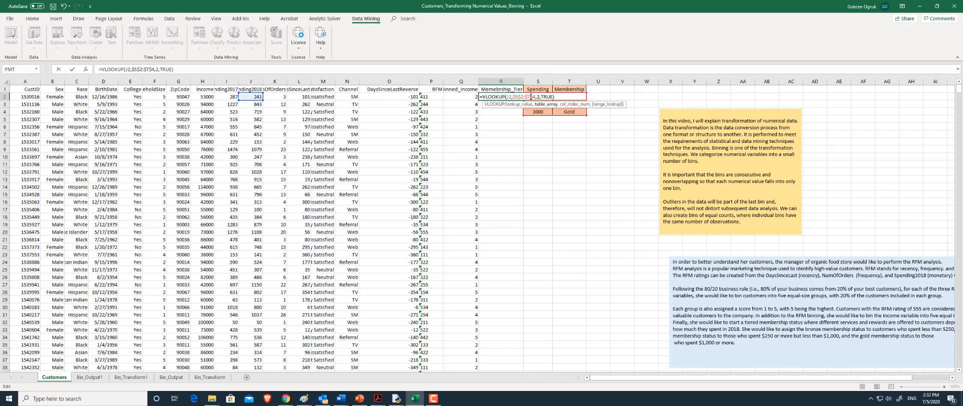
pyautogui.hotkey('ctrl', 'Return')
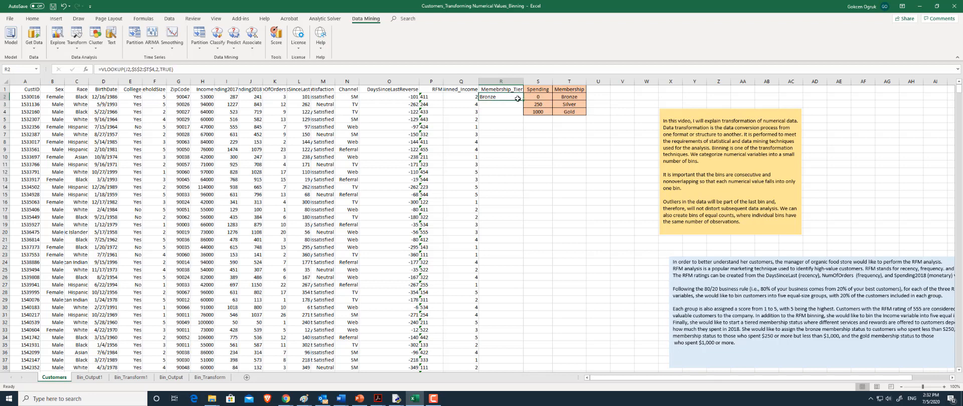
pyautogui.doubleClick(523, 101)
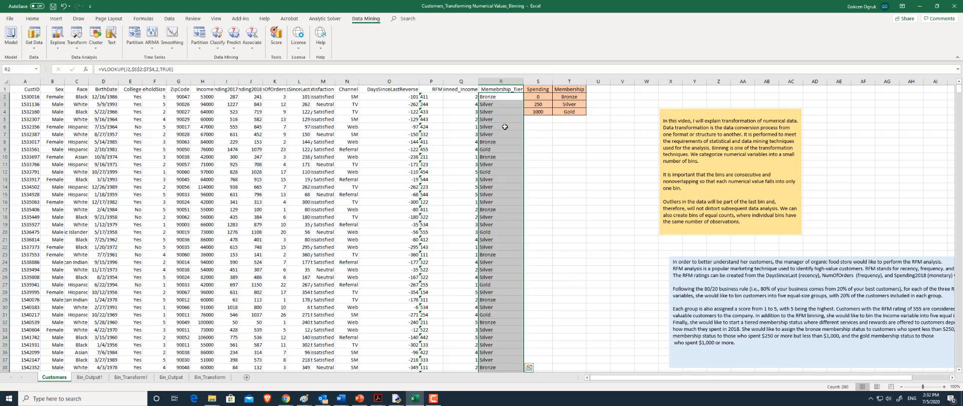